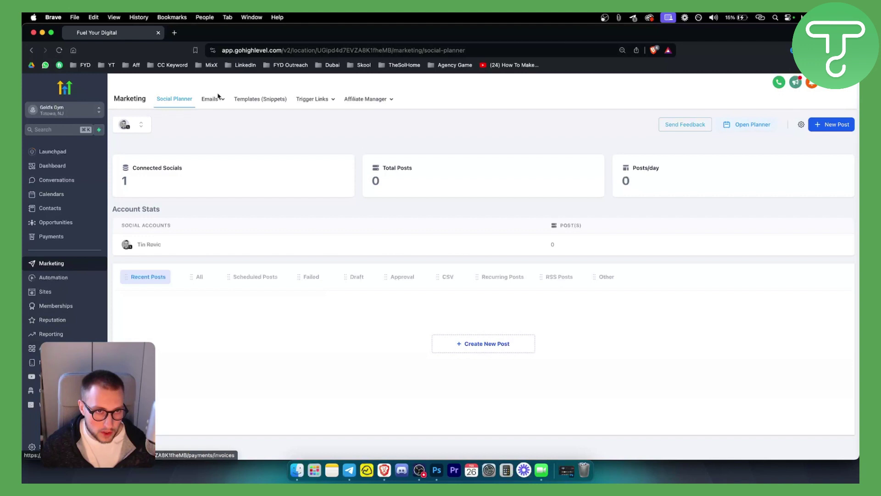
Reveal the Campaigns and Templates options under Marketing's Emails tab.
mouse_move(214, 102)
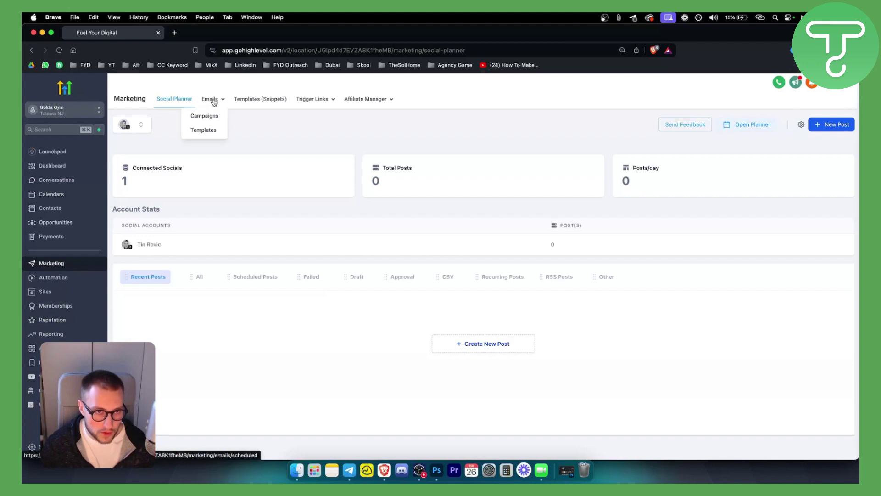
Start a new blank email template from the Email Templates list.
left_click(209, 125)
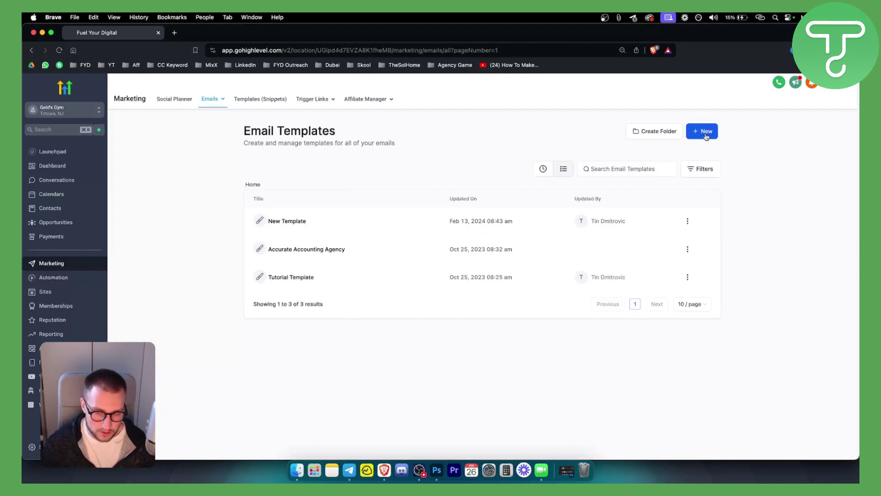
left_click(706, 134)
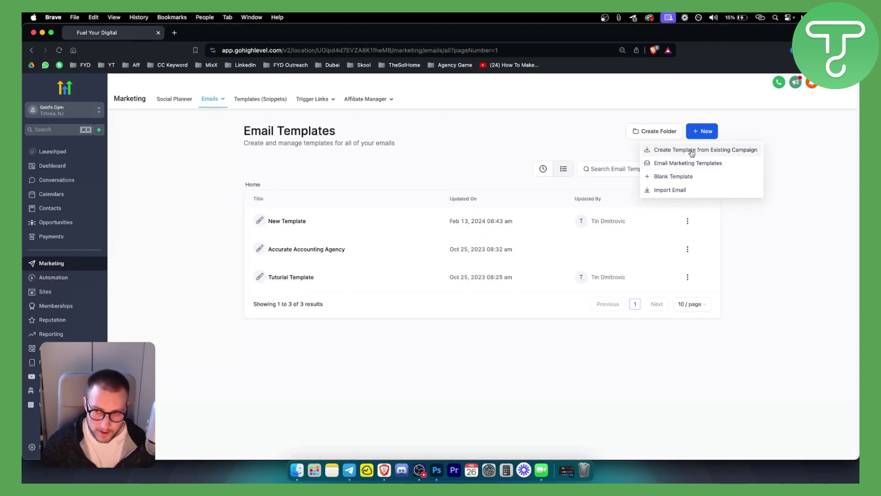
left_click(692, 177)
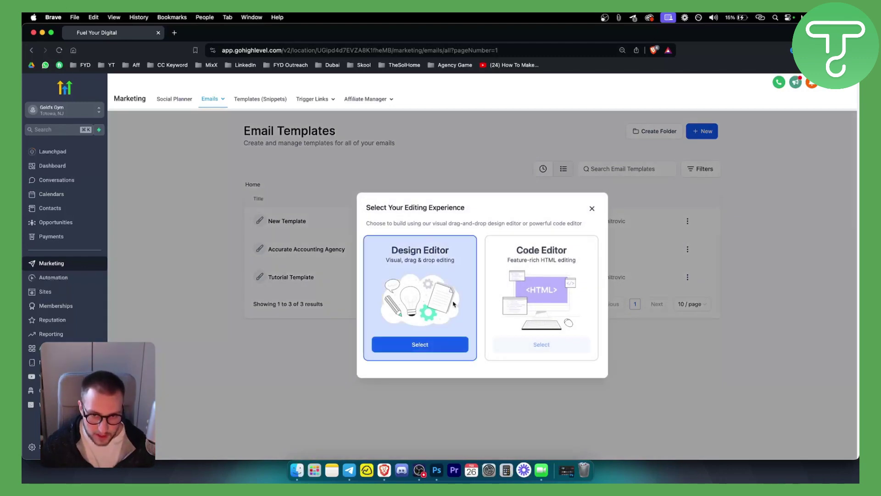
Choose the Design Editor and place an image block and a text block on the canvas.
left_click(424, 349)
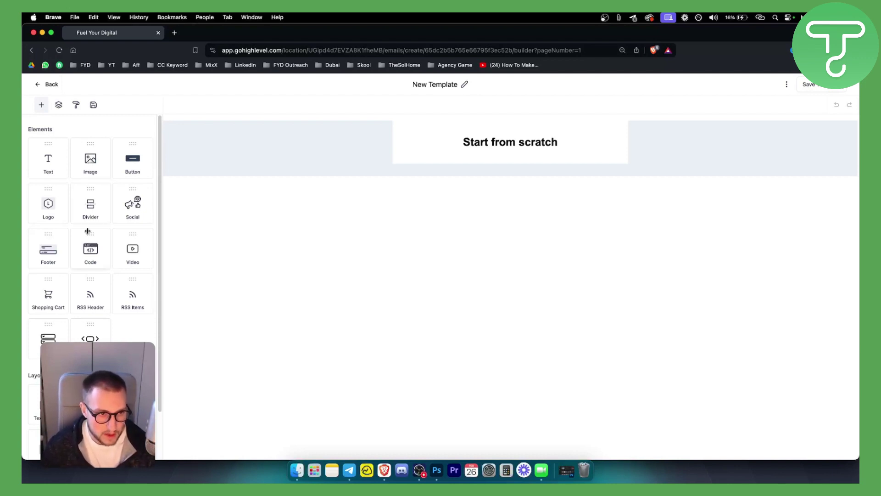
left_click_drag(88, 161, 523, 137)
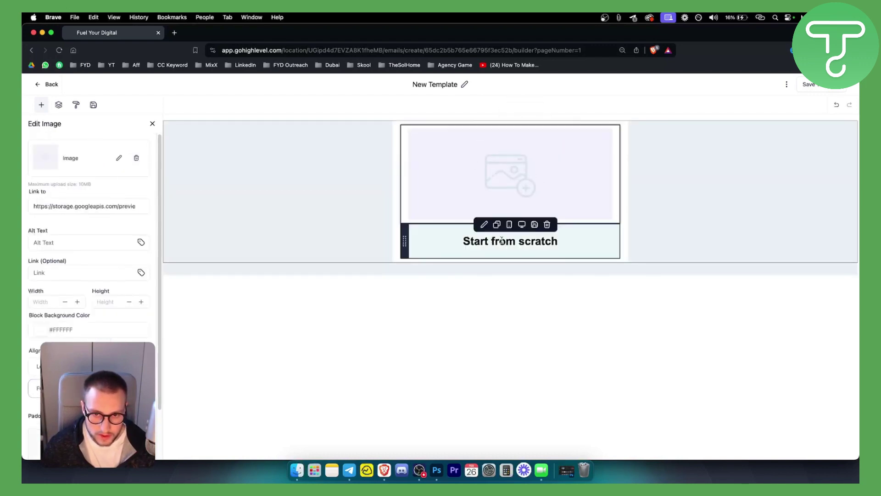
left_click(42, 105)
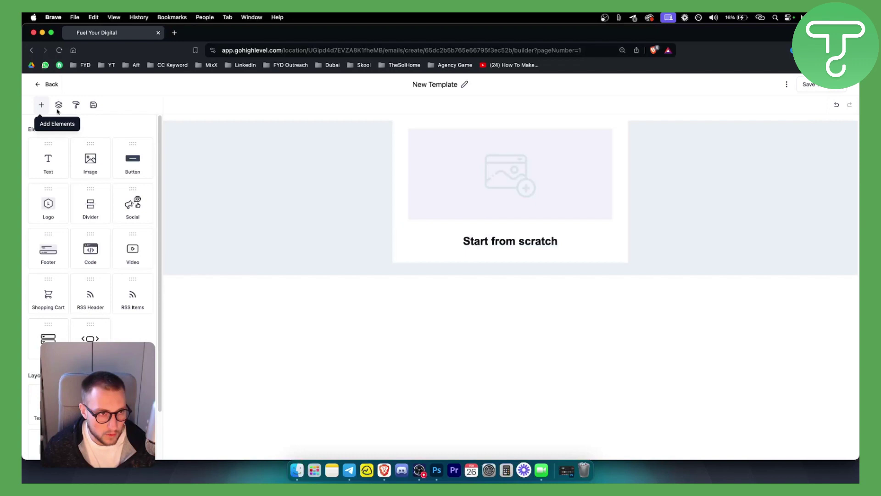
left_click_drag(49, 166, 502, 264)
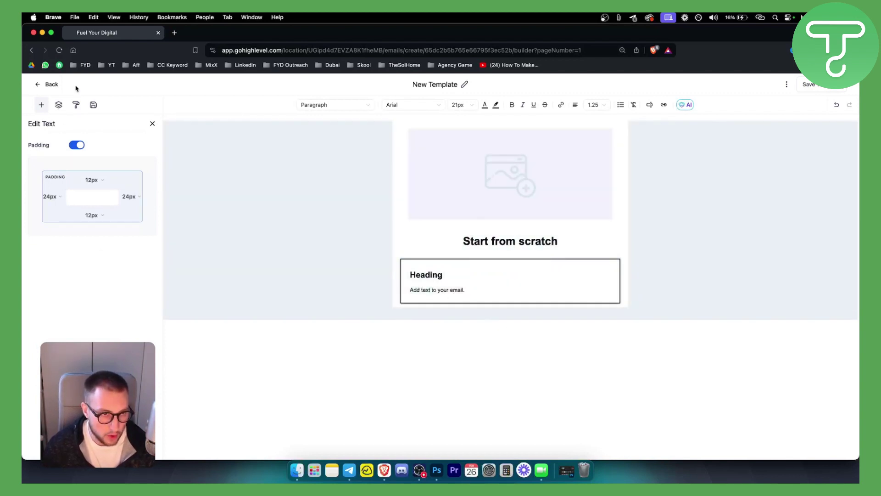
Add a button below the heading text and an image slider to the email.
left_click(41, 106)
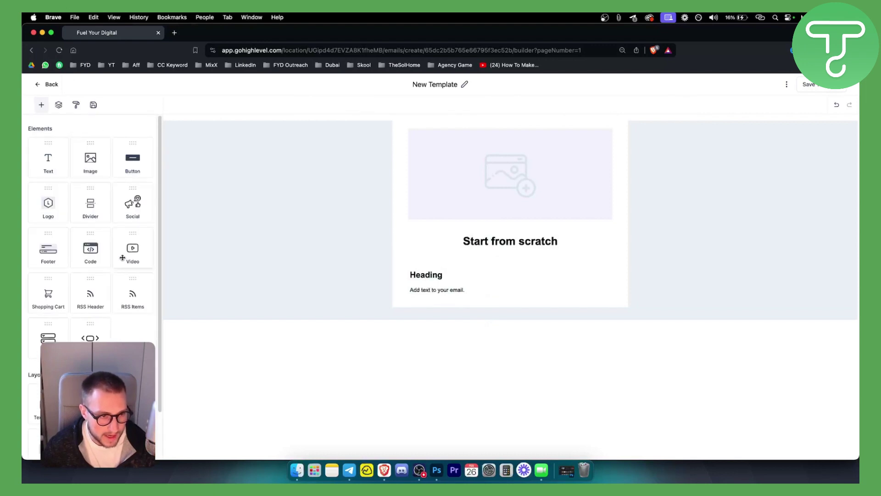
scroll(123, 258, "down", 1)
scroll(122, 258, "up", 1)
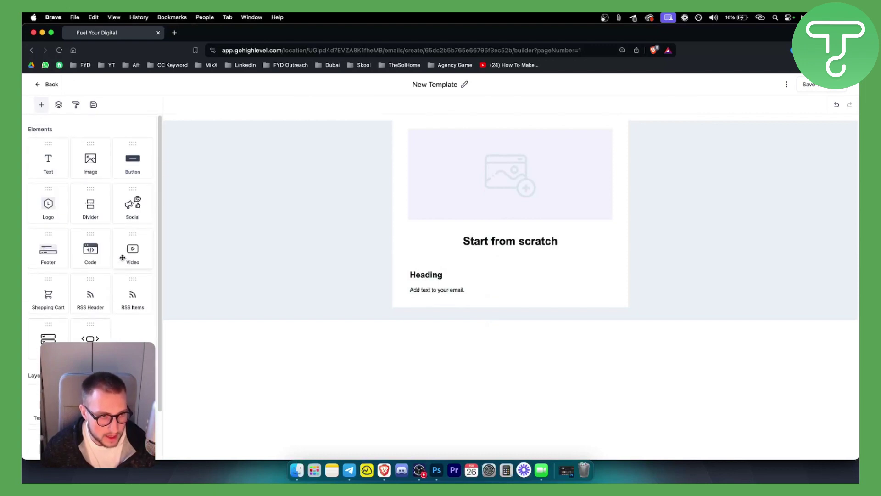
left_click_drag(138, 161, 497, 304)
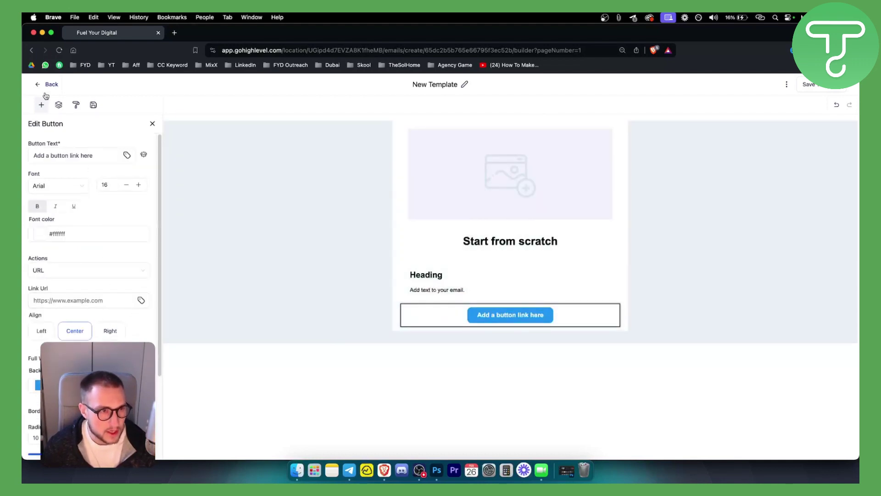
left_click(41, 105)
scroll(93, 233, "down", 2)
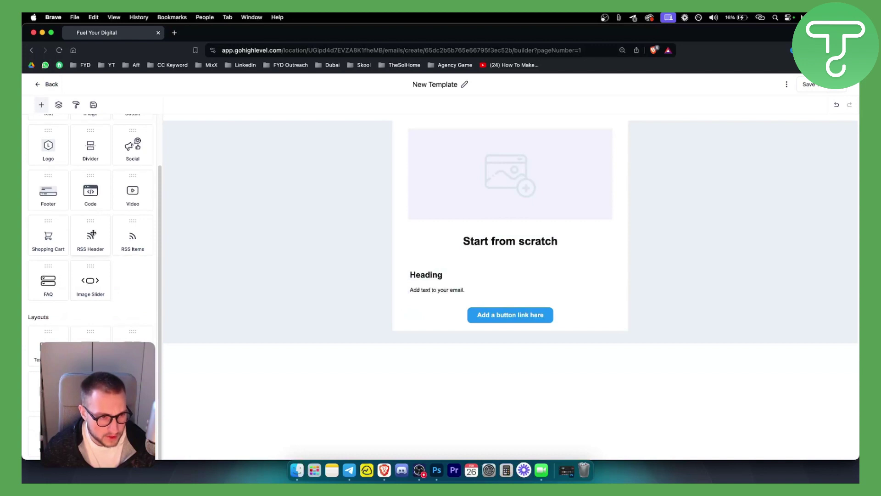
left_click_drag(89, 289, 496, 305)
scroll(545, 367, "down", 3)
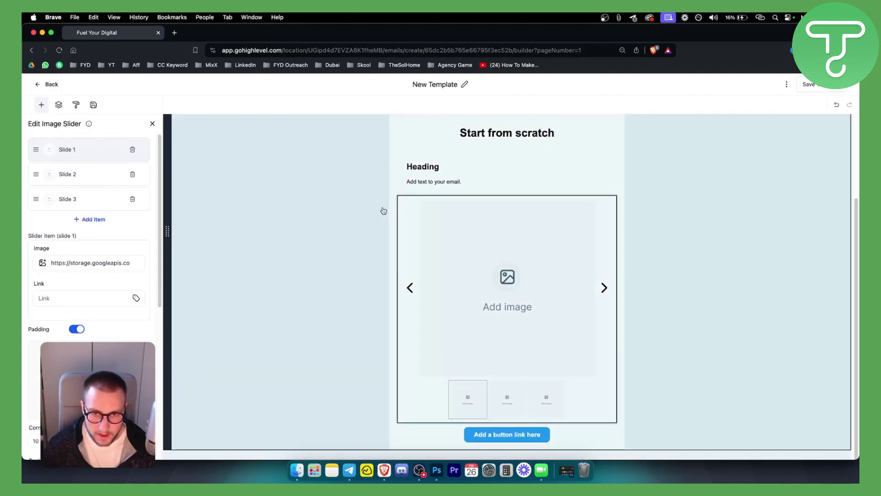
scroll(482, 138, "up", 3)
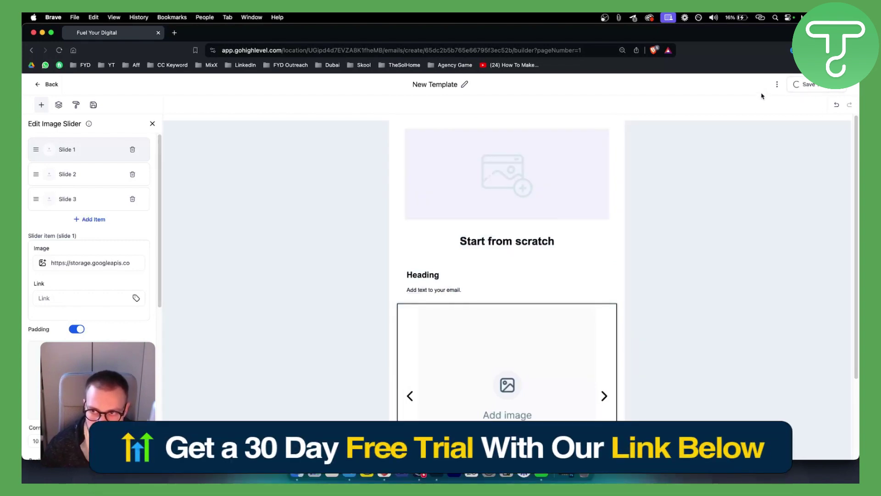
Save the new email template and close the editor back to the templates list.
left_click(792, 86)
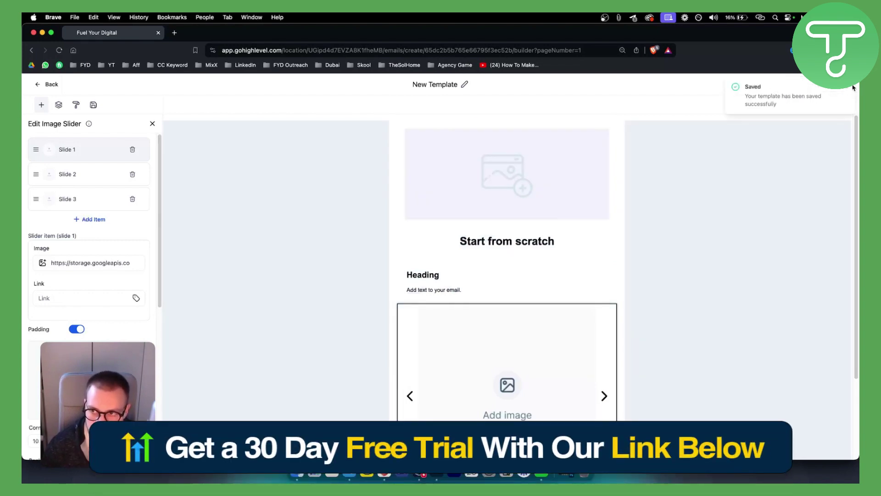
left_click(787, 85)
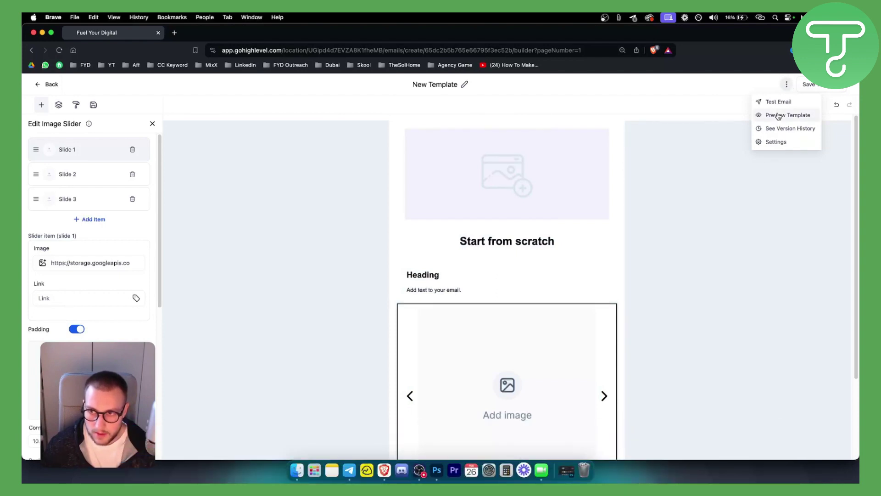
left_click(49, 84)
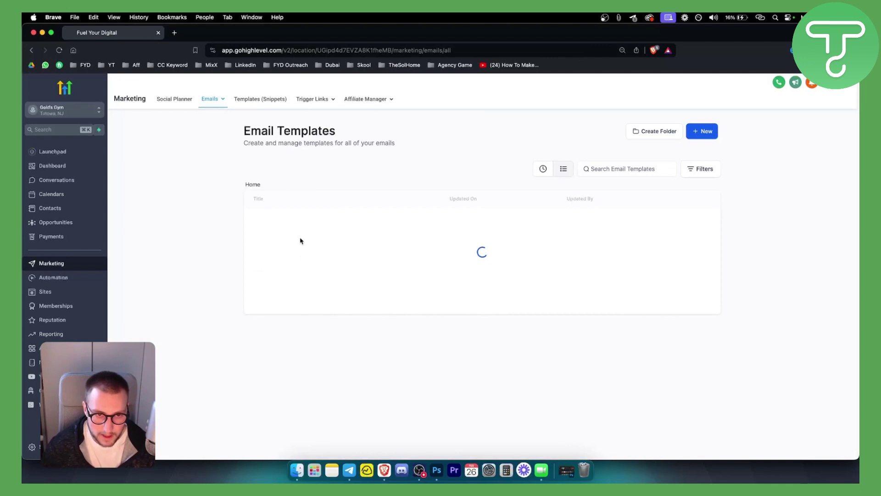
Open sharing for the new template, pick a location, then cancel without sharing.
left_click(688, 222)
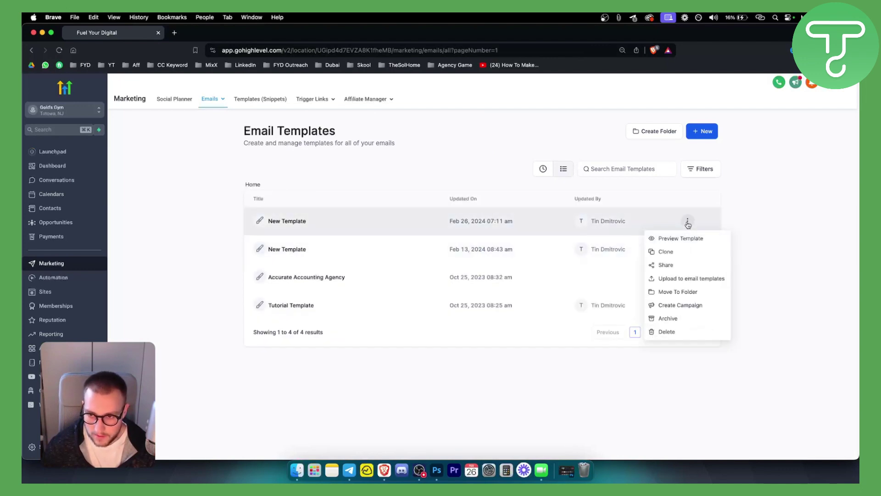
left_click(674, 267)
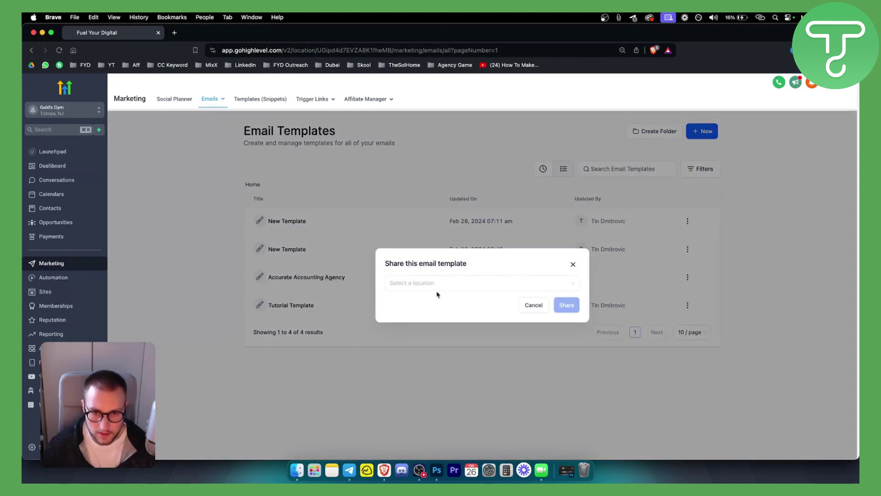
left_click(439, 284)
left_click(573, 264)
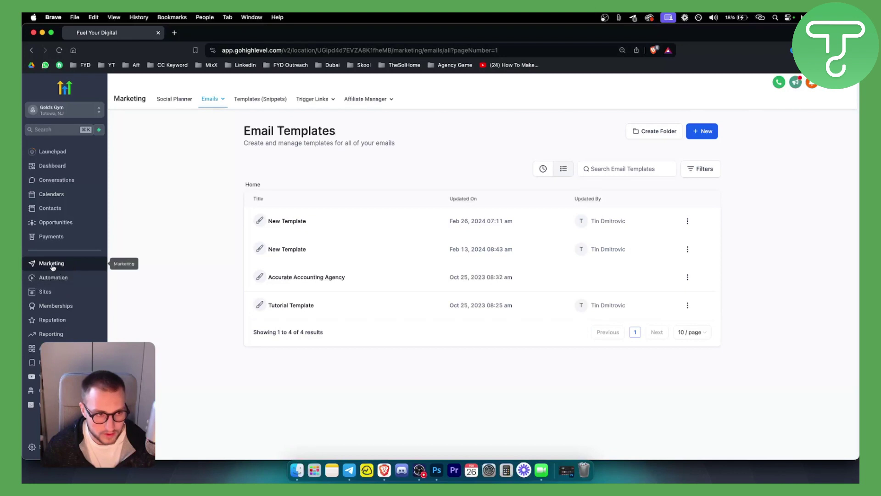
On Message Templates (Snippets), start a new text snippet, discarding an accidentally opened email snippet.
left_click(251, 102)
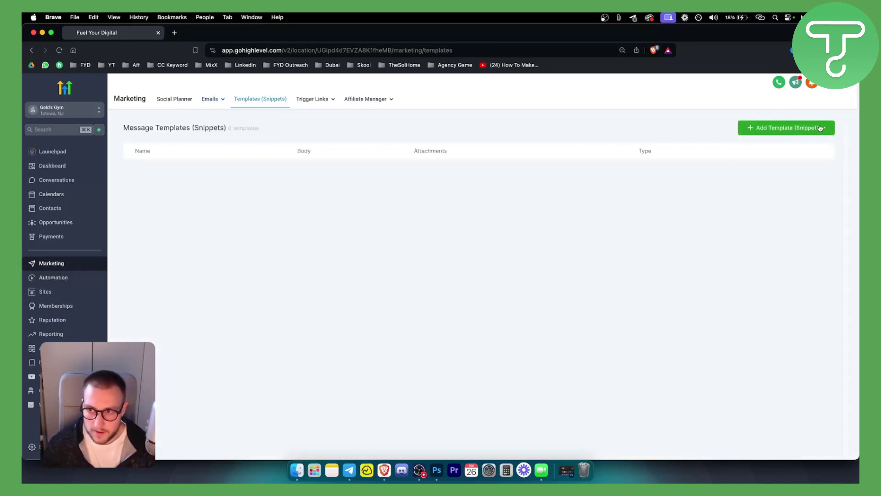
left_click(808, 134)
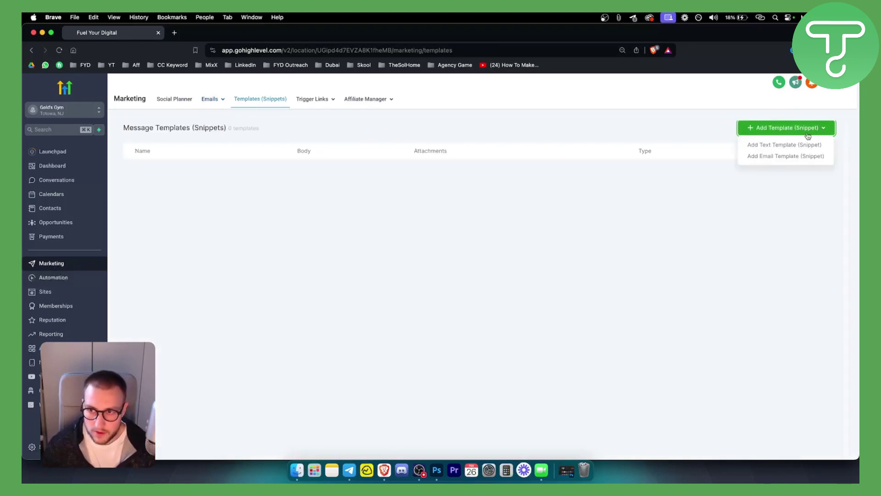
left_click(779, 160)
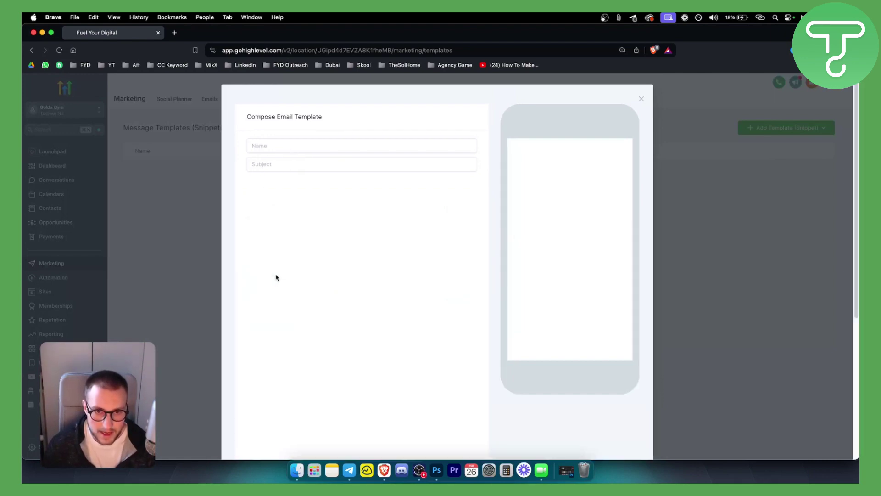
left_click(641, 99)
left_click(781, 128)
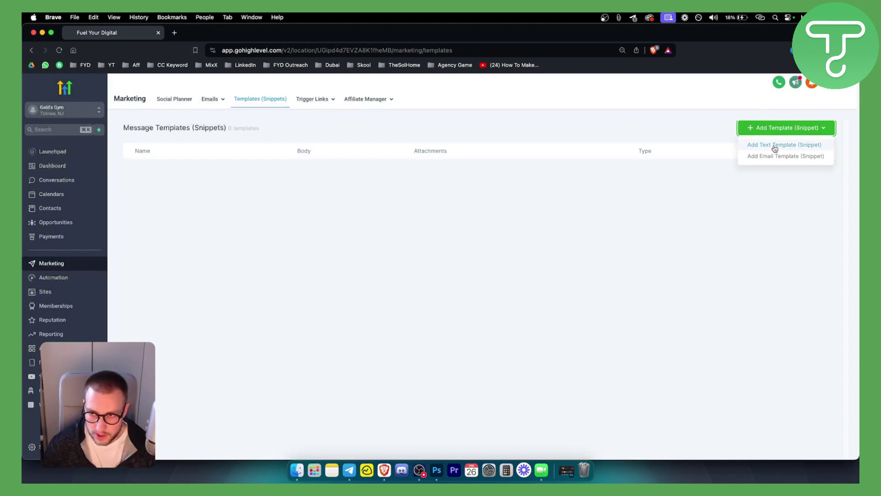
left_click(775, 146)
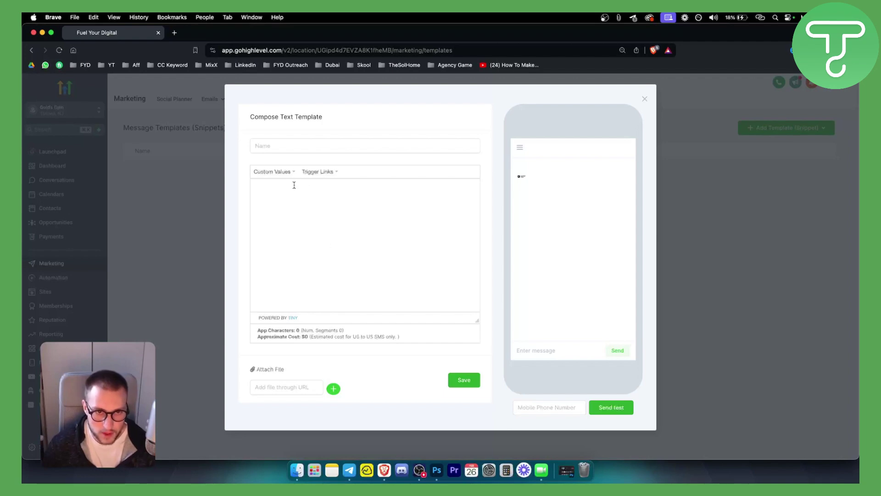
Name the snippet 'Welcome Text Template' and begin the message with 'Hey' plus the User First Name value.
left_click(272, 146)
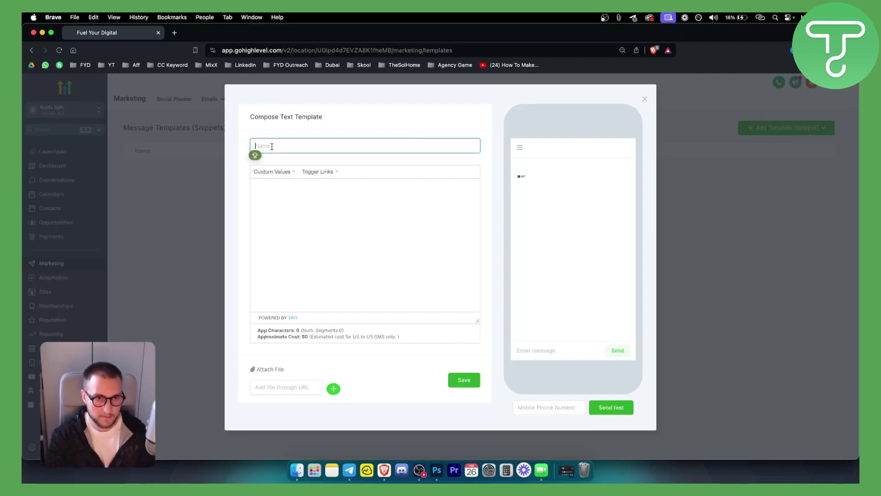
type("Welcome Text")
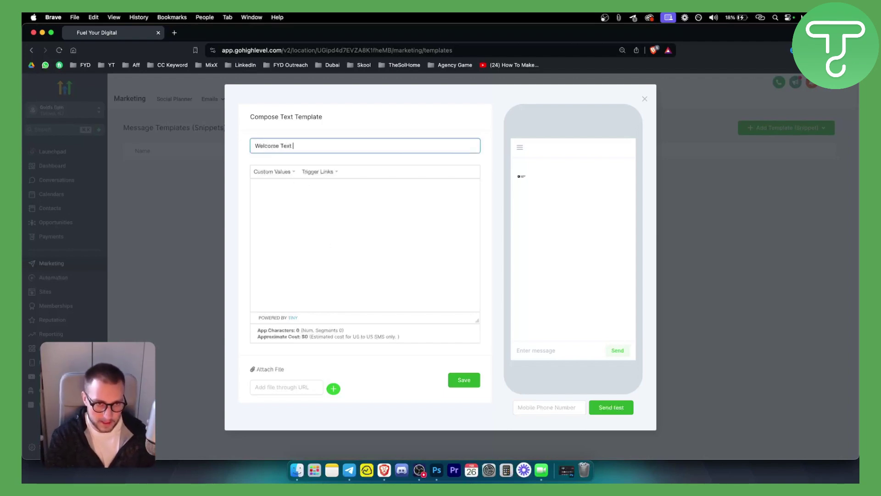
type(" Template")
left_click(253, 188)
type("hH")
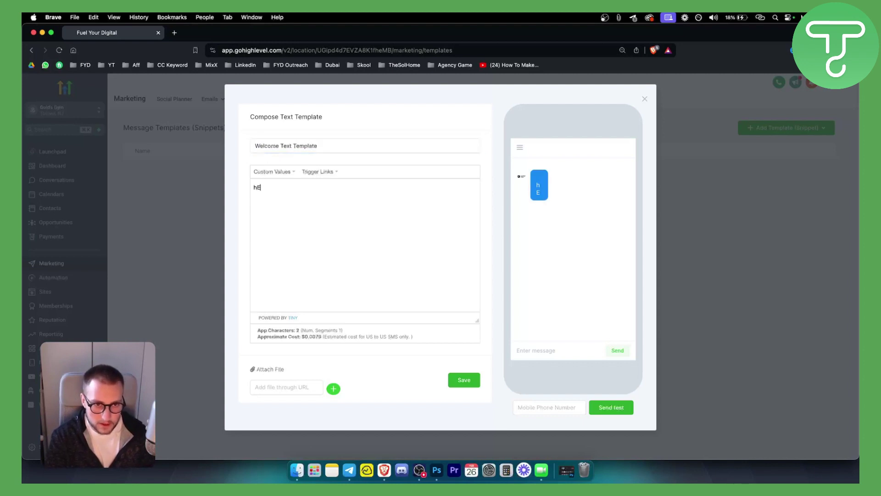
key("BackSpace")
key("BackSpace")
type("Hey")
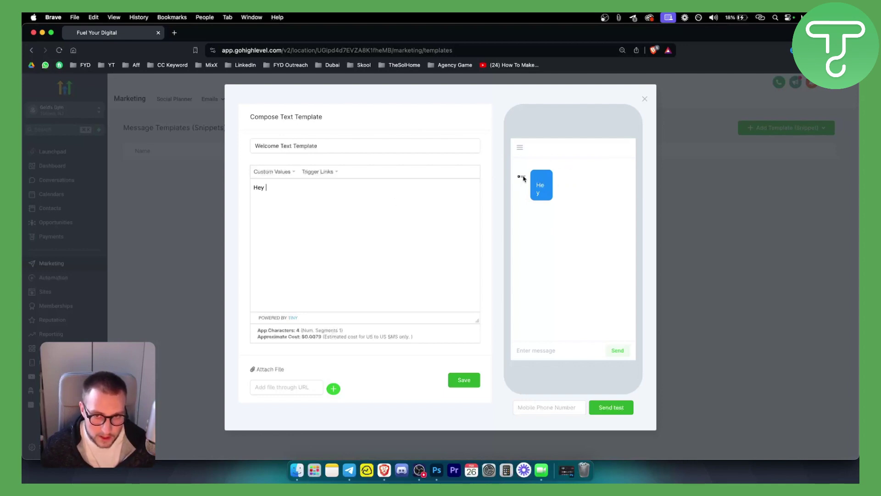
left_click(278, 172)
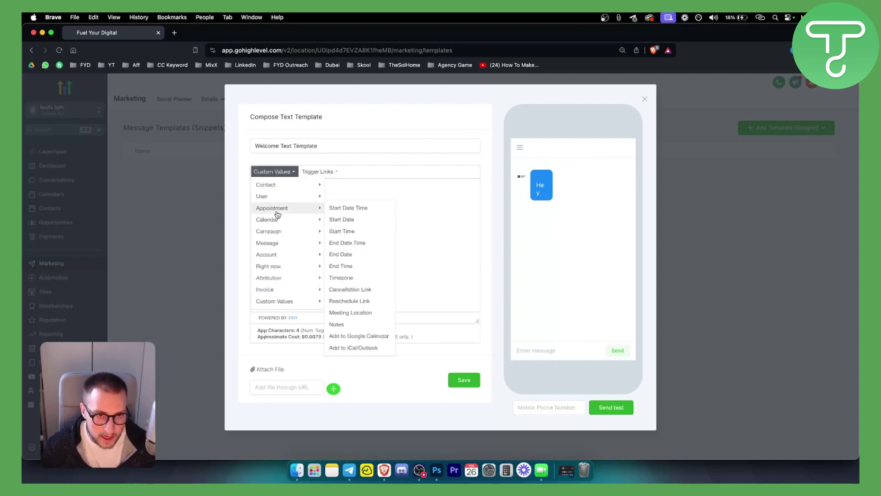
mouse_move(283, 201)
left_click(342, 208)
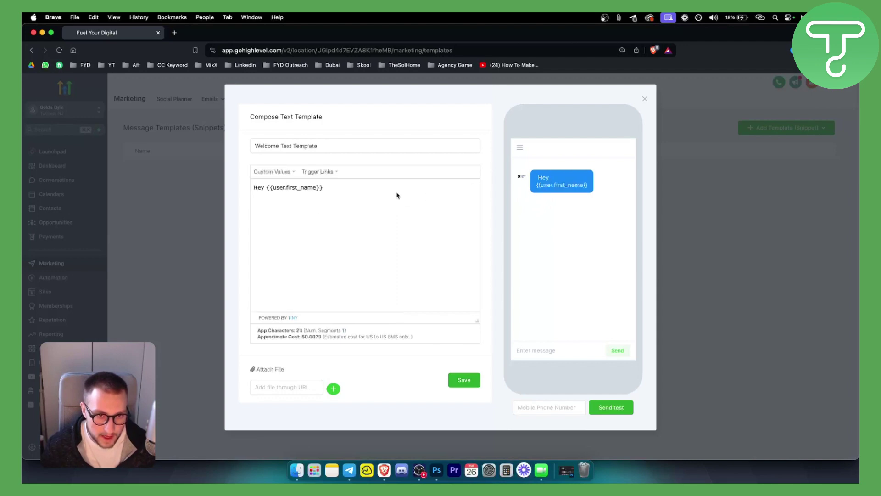
Add the 'Welcome to our affiliate program!', questions, and 'Thank you!' lines on separate lines.
key("Return")
key("Return")
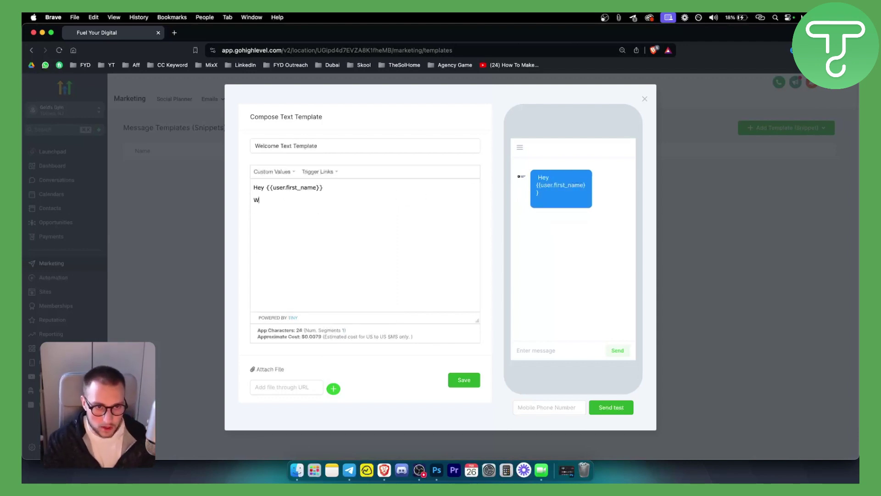
type("Welcome to our a")
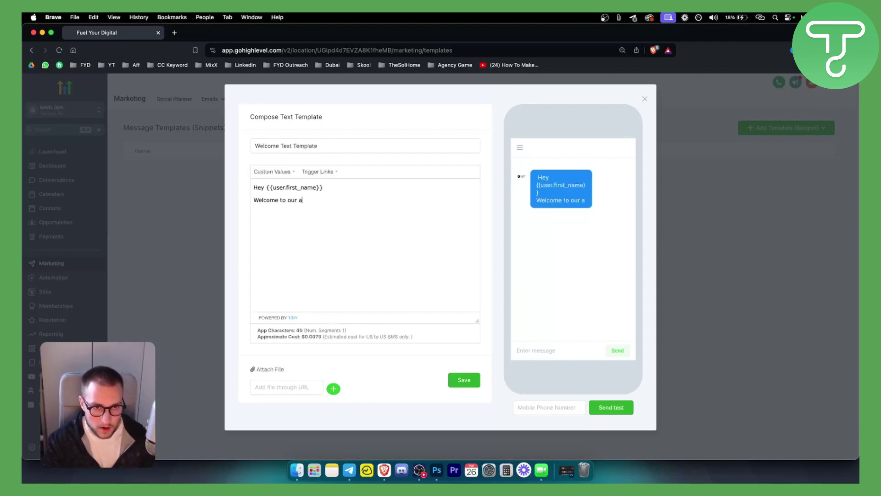
type("ffiliate program!")
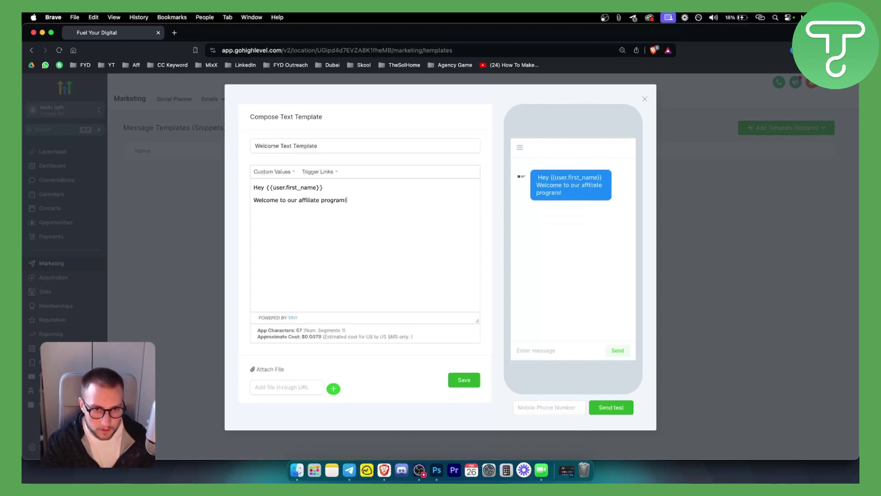
key("Return")
key("Return")
type("IO you ")
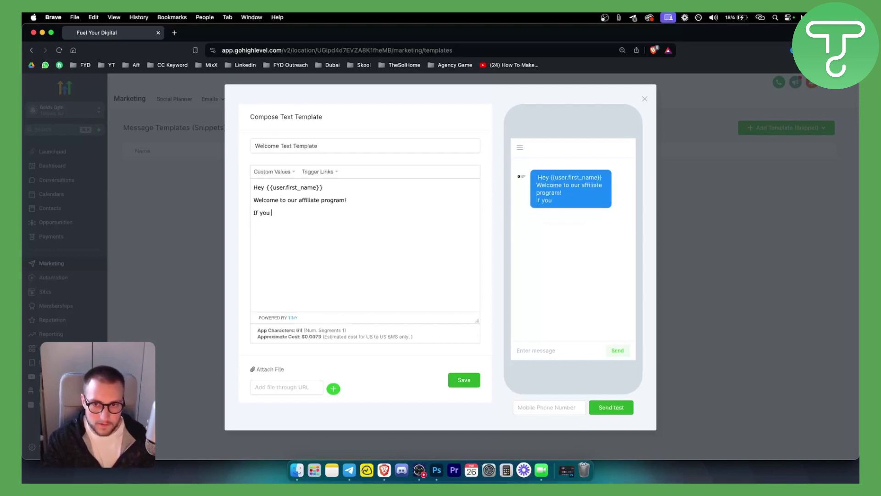
type("have any questions")
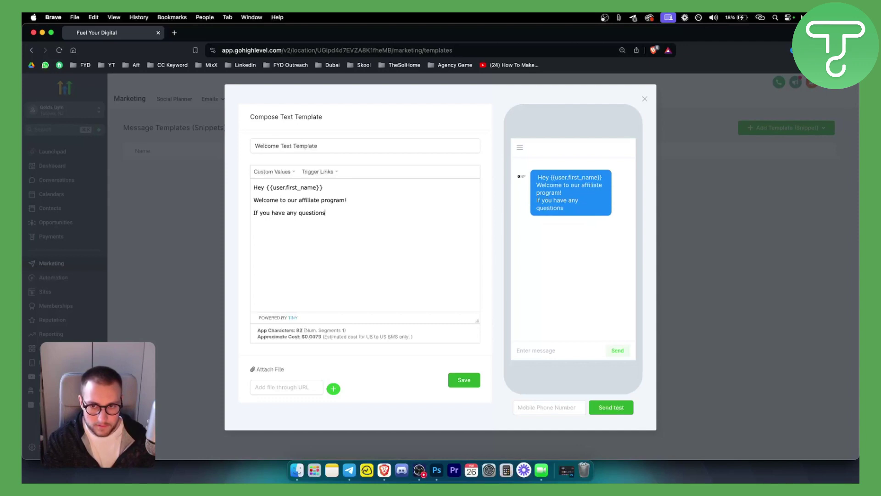
type(", let us know!")
key("Return")
key("Return")
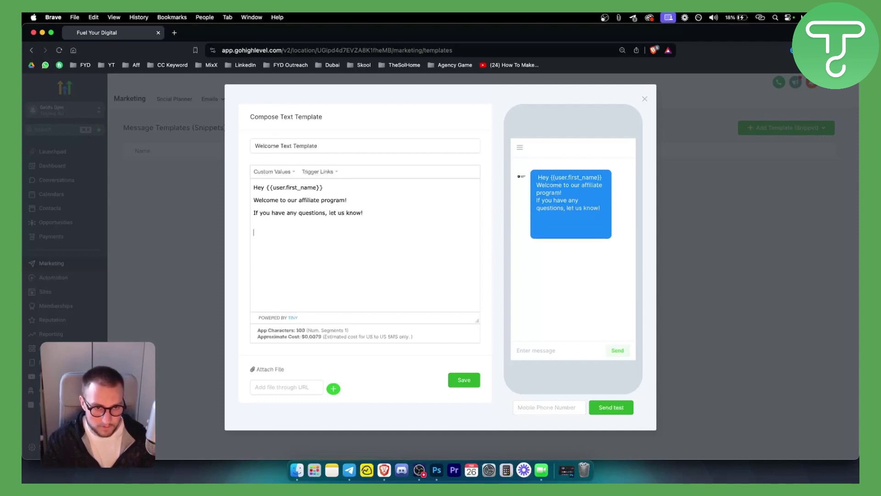
type("Thank you!")
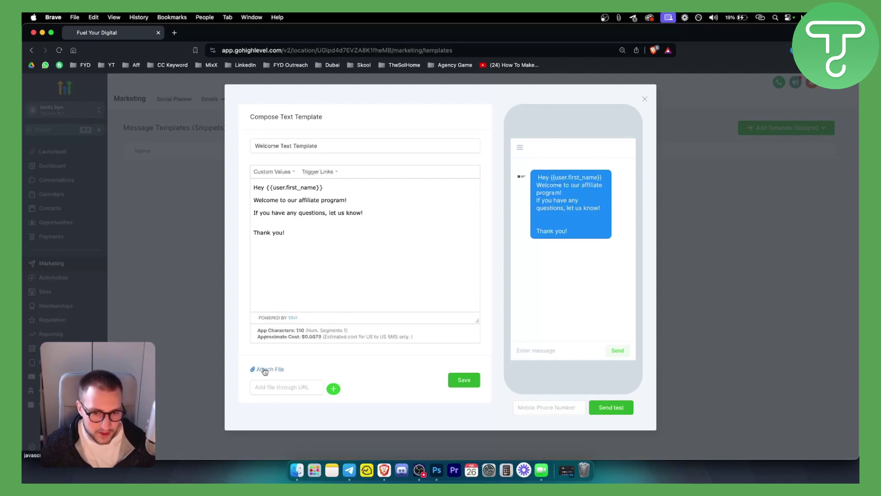
Save the Welcome Text Template text snippet.
left_click(462, 384)
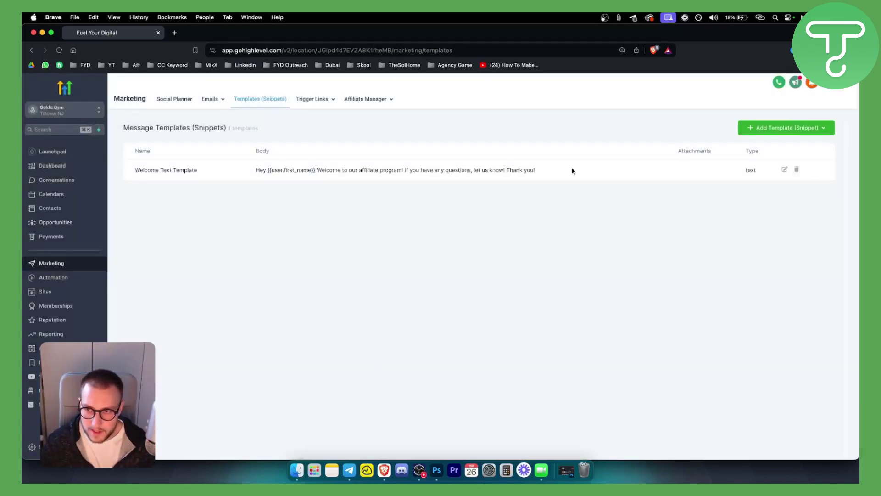